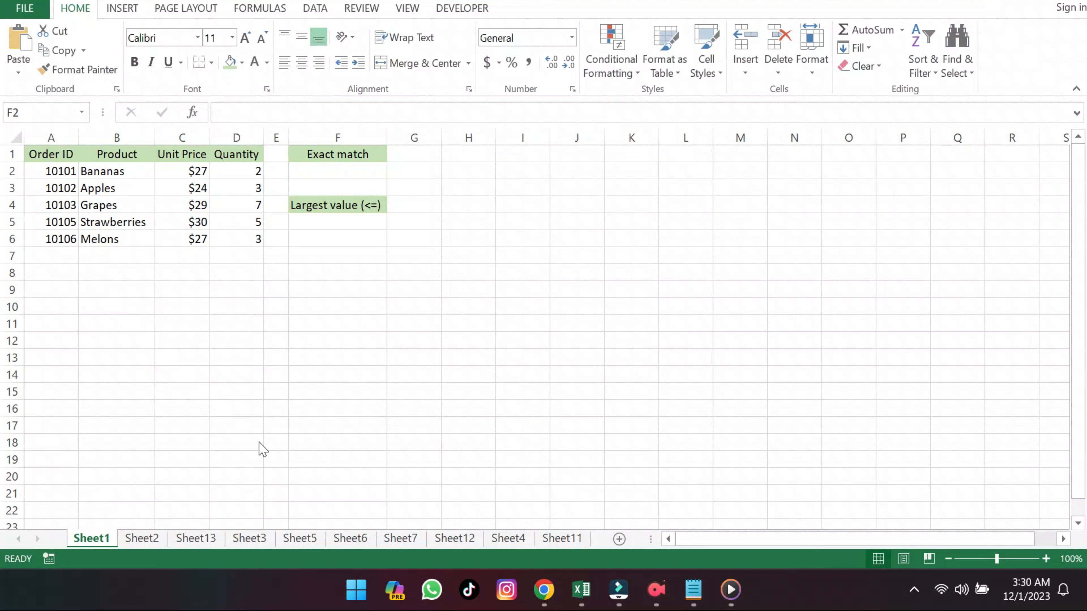
# - Enter a MATCH formula in F2 that looks up the Melons order ID in A2:A6 with match type 0 (exact match)
pyautogui.click(356, 170)
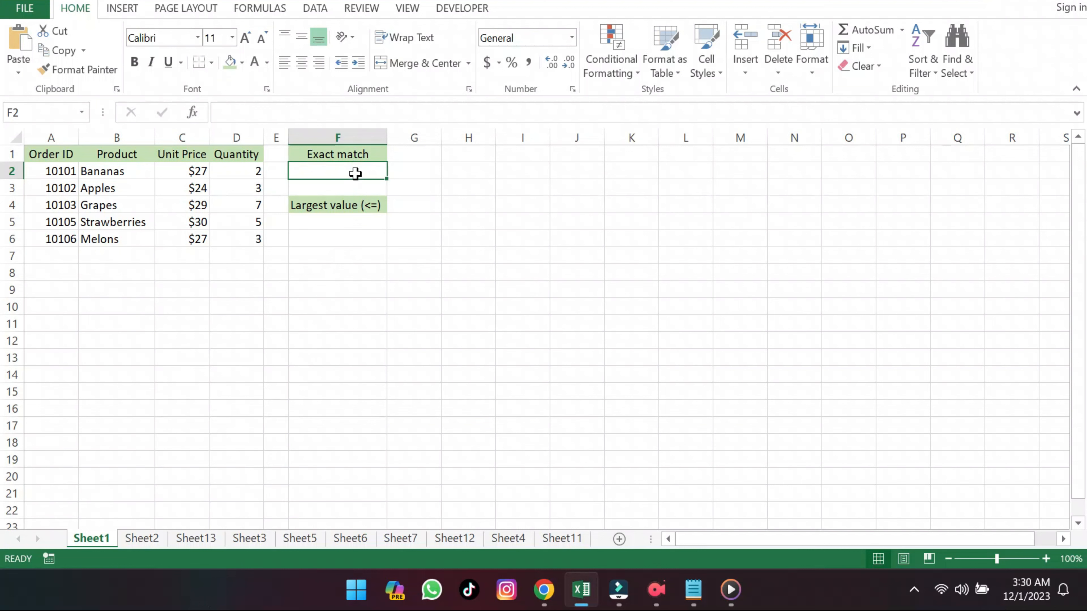
pyautogui.doubleClick(355, 173)
pyautogui.write('=')
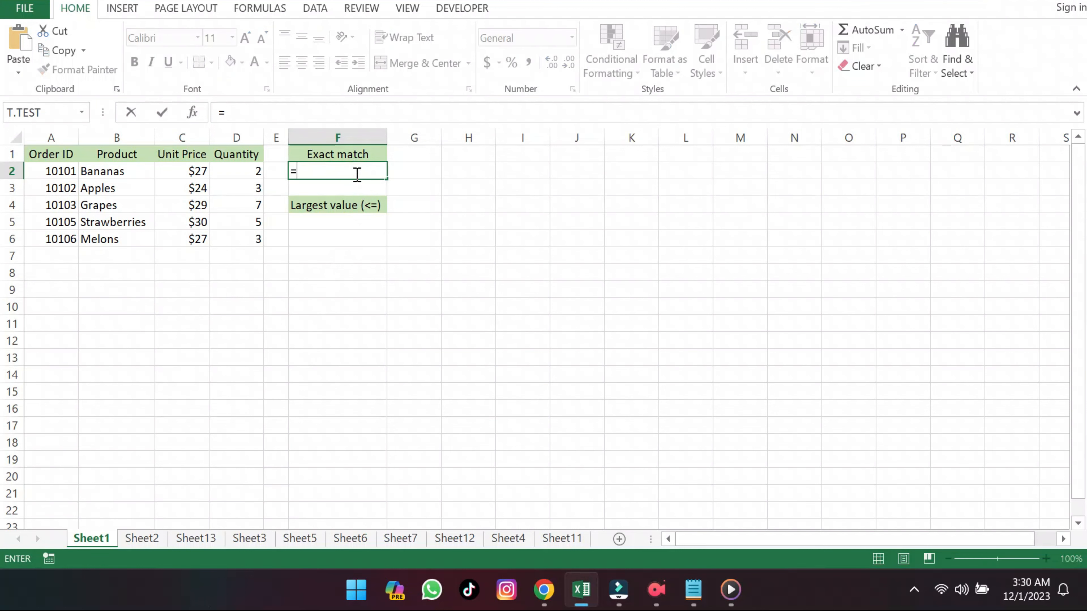
pyautogui.write('m')
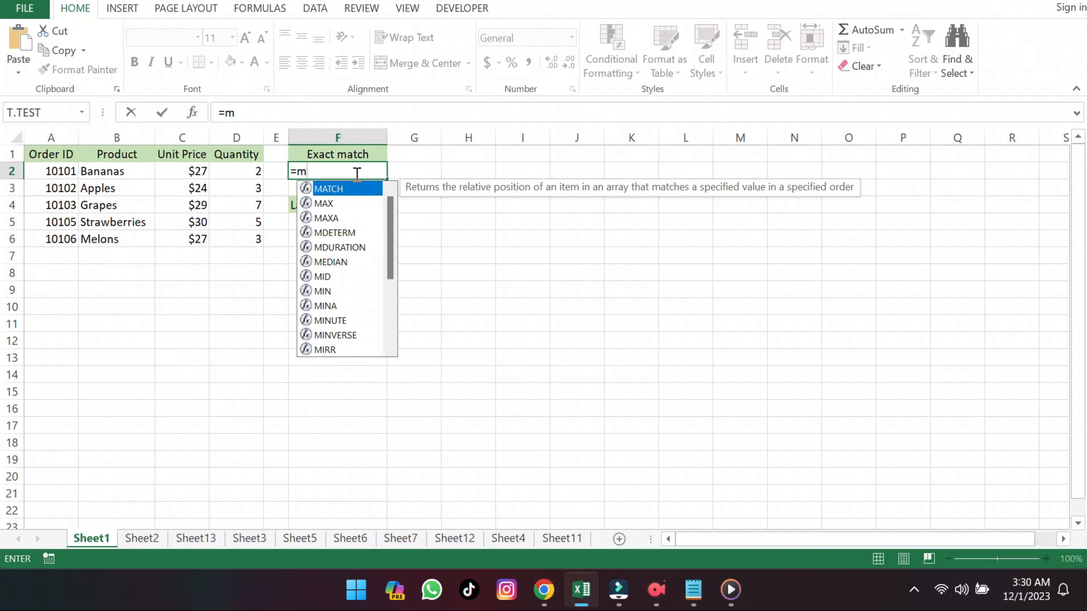
pyautogui.doubleClick(355, 193)
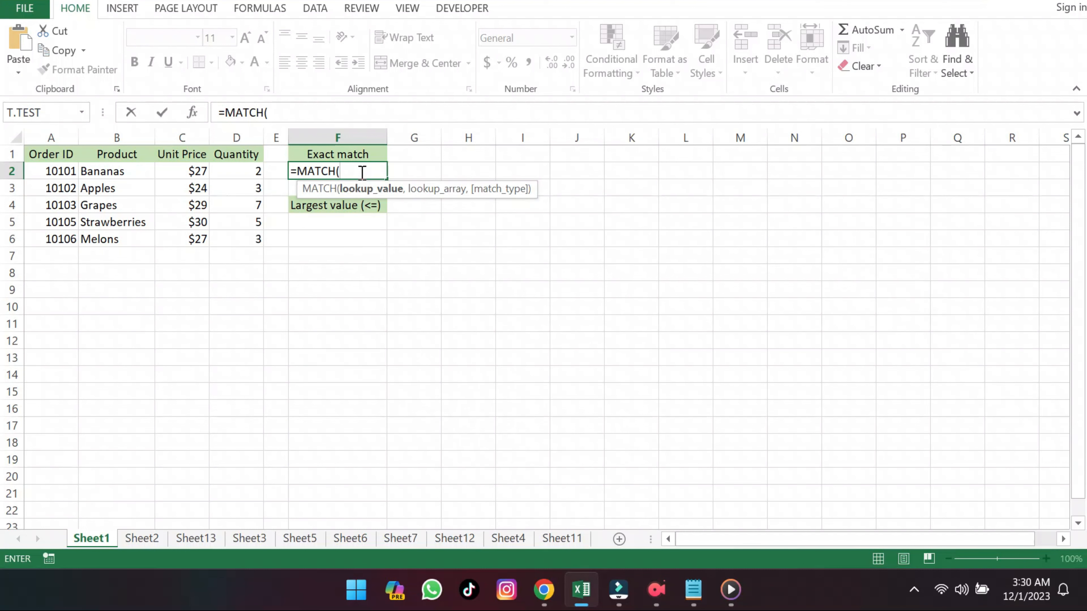
pyautogui.write('10106,')
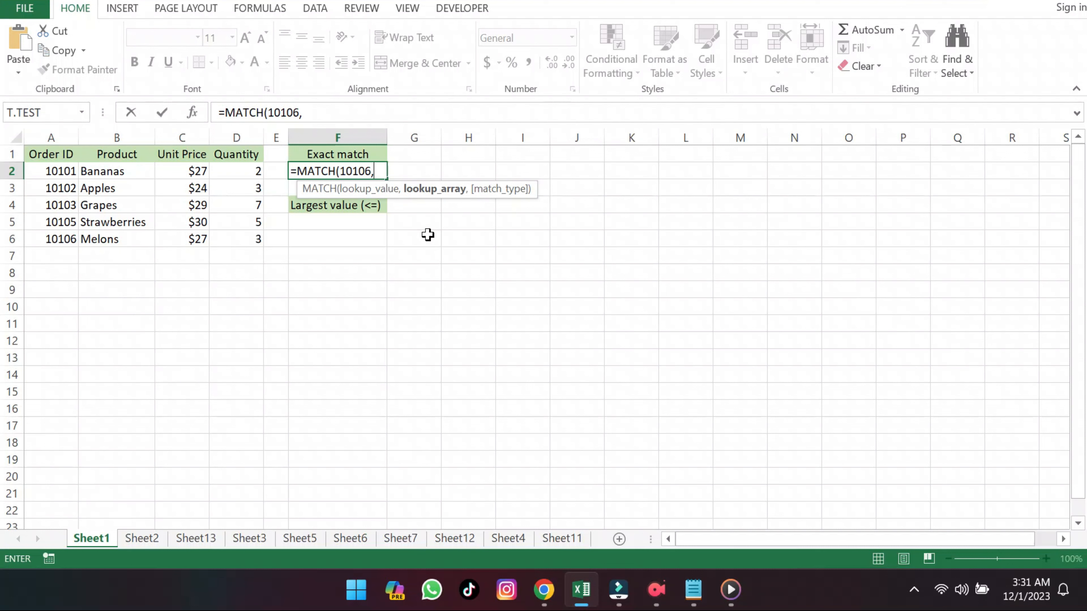
pyautogui.moveTo(62, 173); pyautogui.dragTo(58, 231)
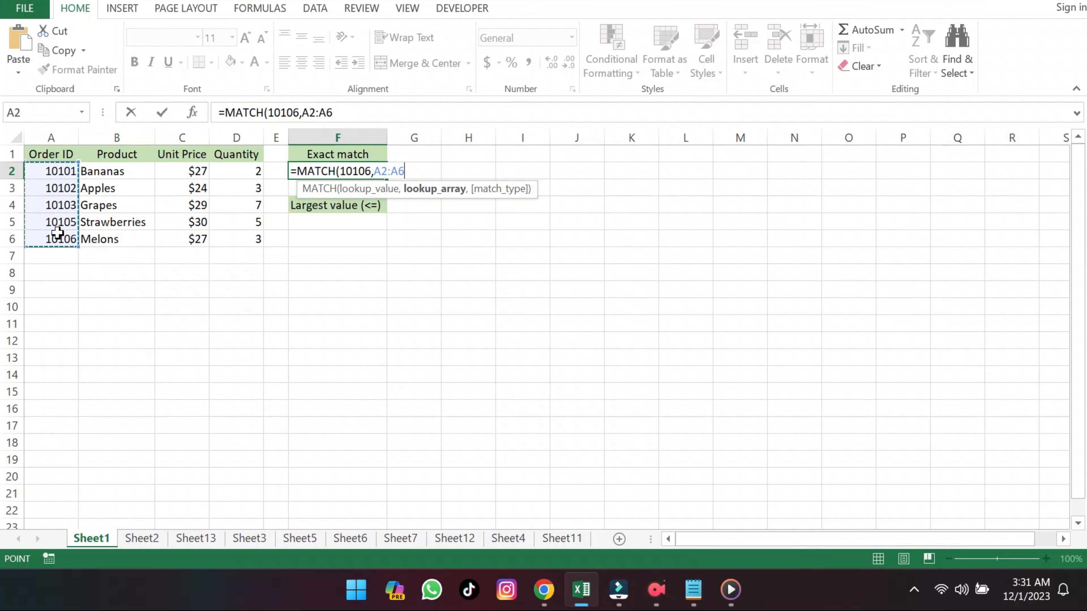
pyautogui.write(',')
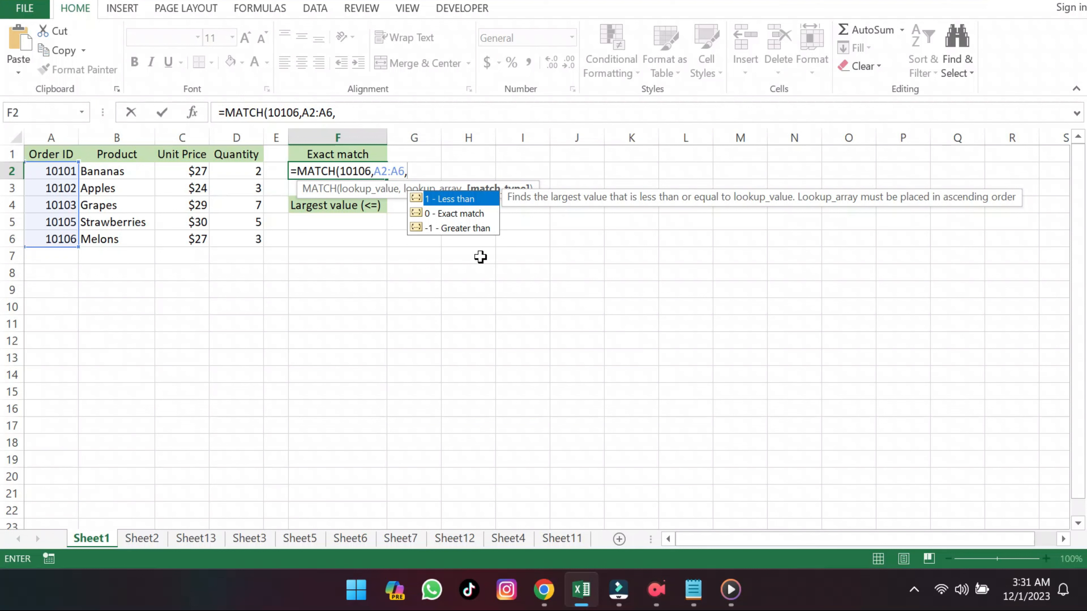
pyautogui.write('0)')
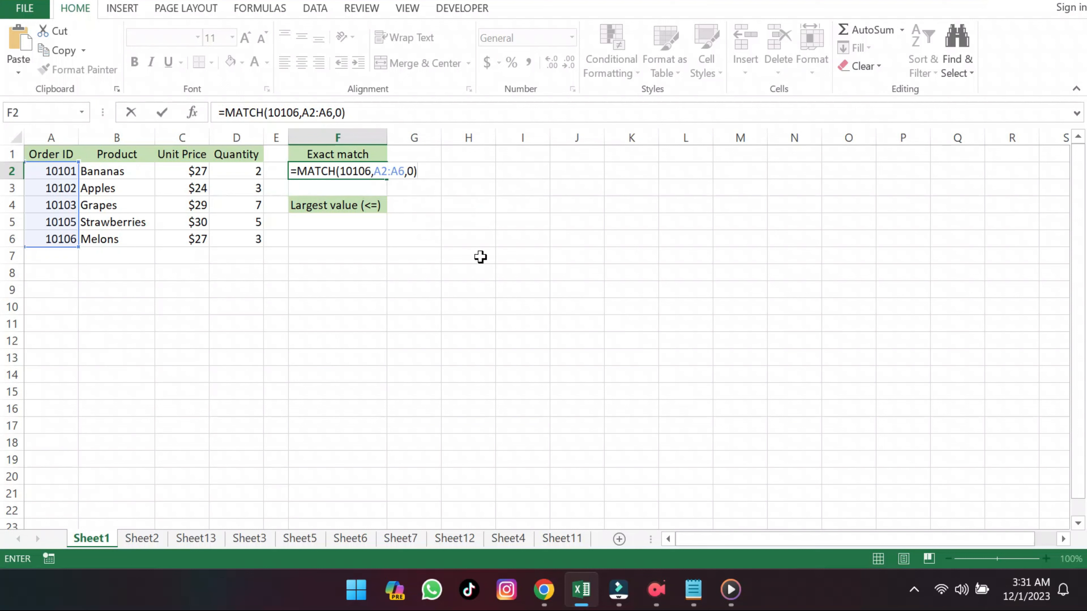
pyautogui.press('Return')
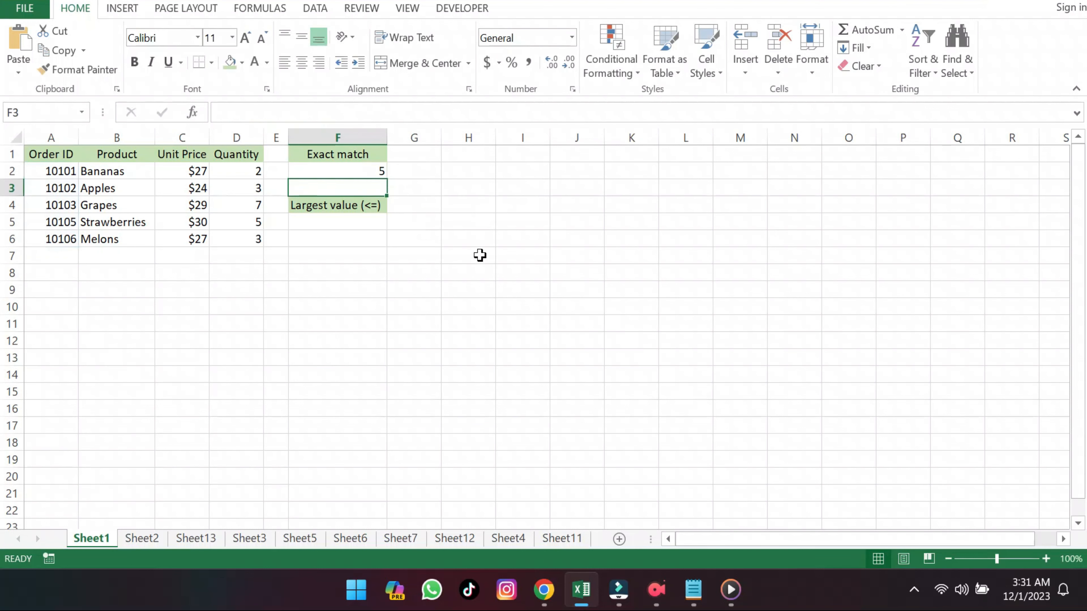
# - Change the lookup value in F2's MATCH formula to the order ID missing from the sequence between Grapes and Strawberries
pyautogui.click(382, 173)
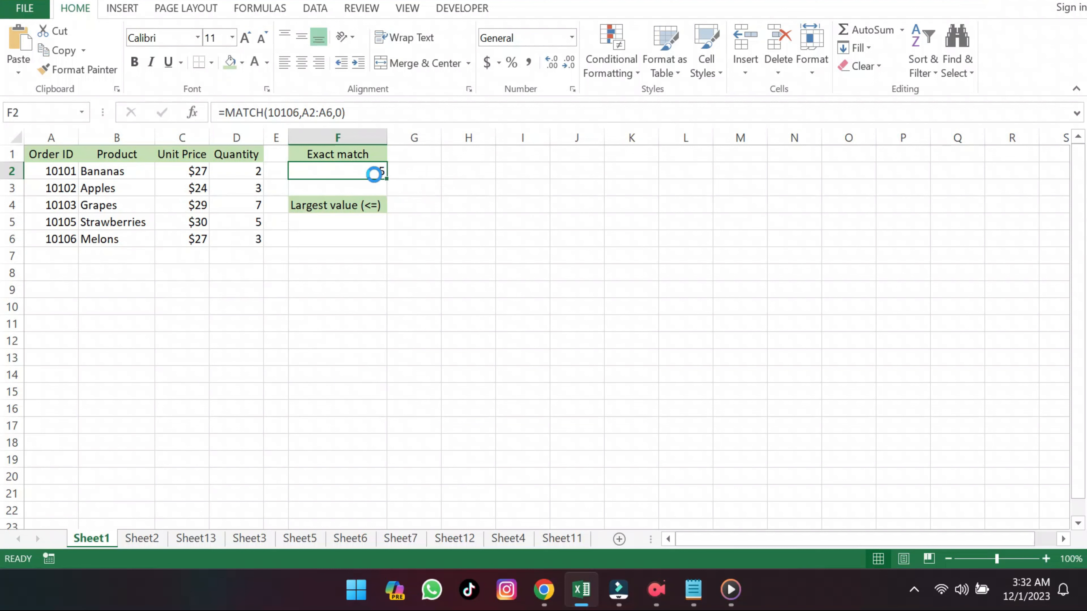
pyautogui.press('Delete')
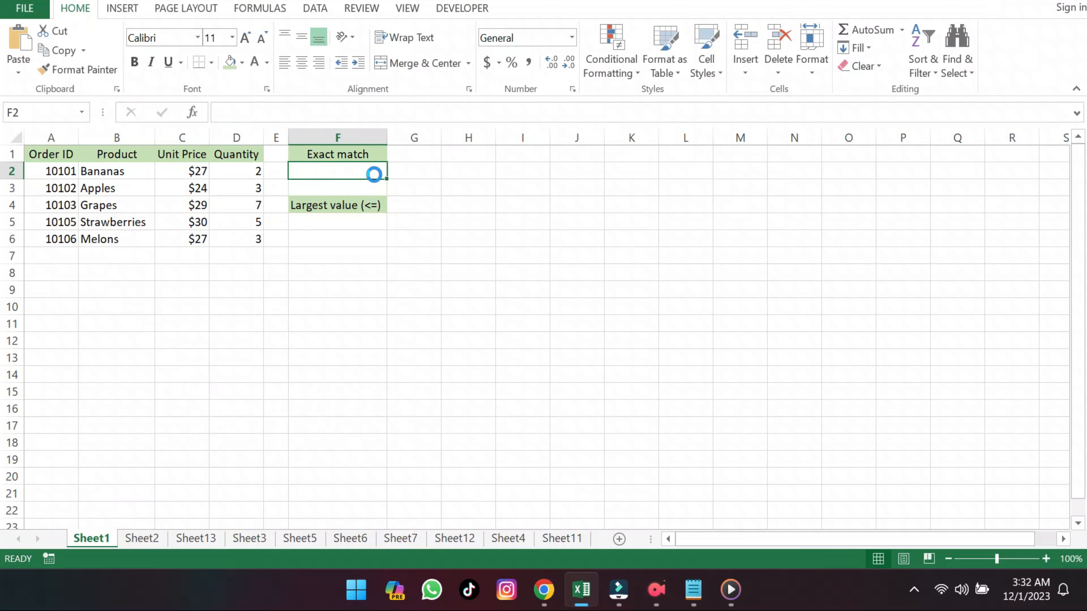
pyautogui.hotkey('ctrl', 'z')
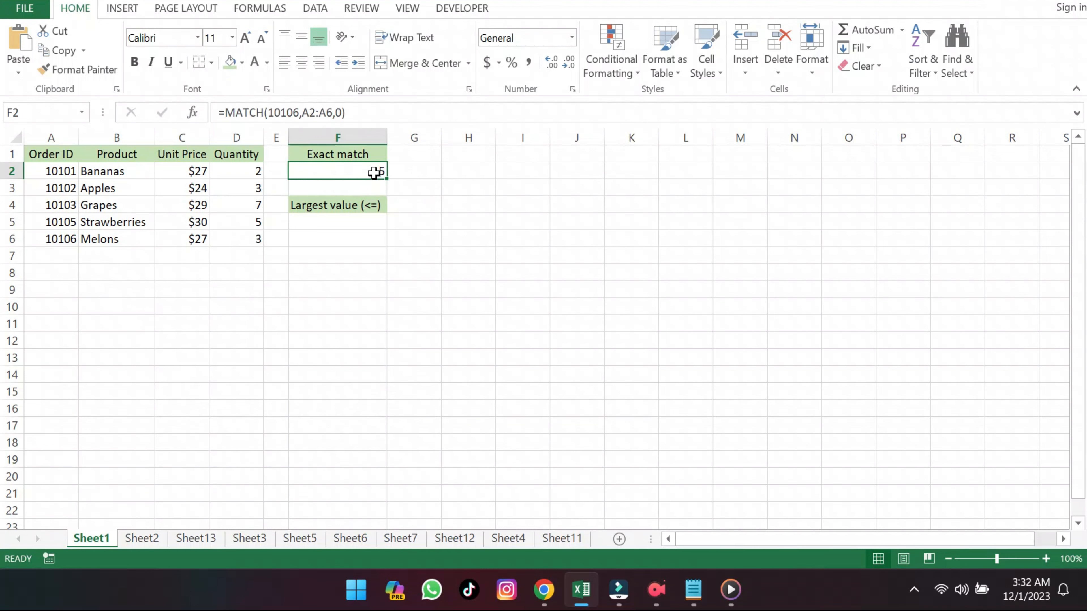
pyautogui.click(296, 112)
pyautogui.press('BackSpace')
pyautogui.write('4')
pyautogui.hotkey('ctrl', 'Return')
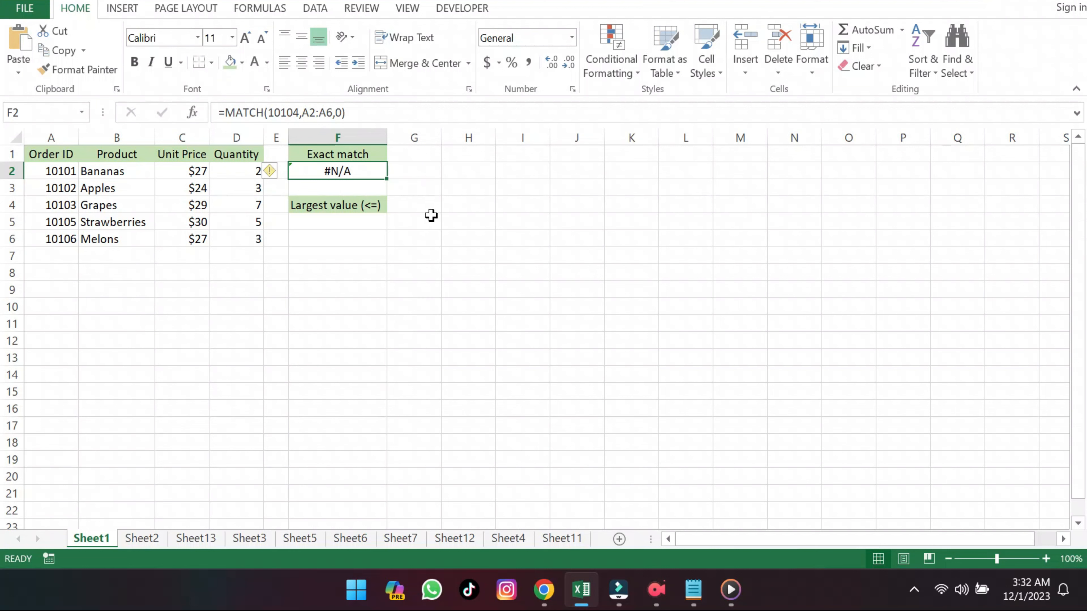
# - Enter a MATCH formula in F5 that looks up the order ID missing between Grapes and Strawberries in A2:A6 with match type 1
pyautogui.click(359, 229)
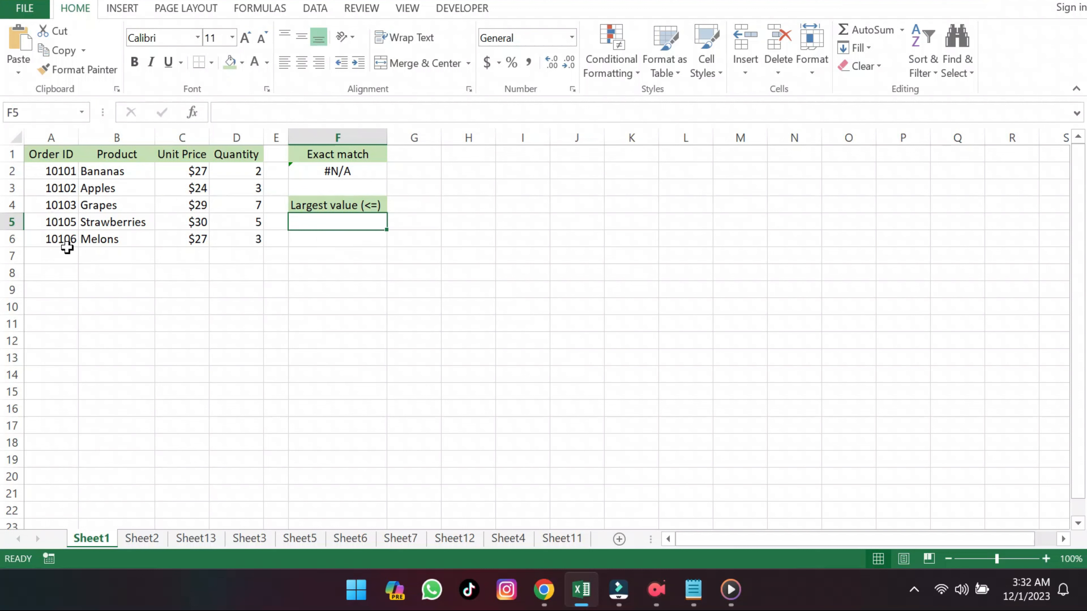
pyautogui.doubleClick(325, 223)
pyautogui.write('=')
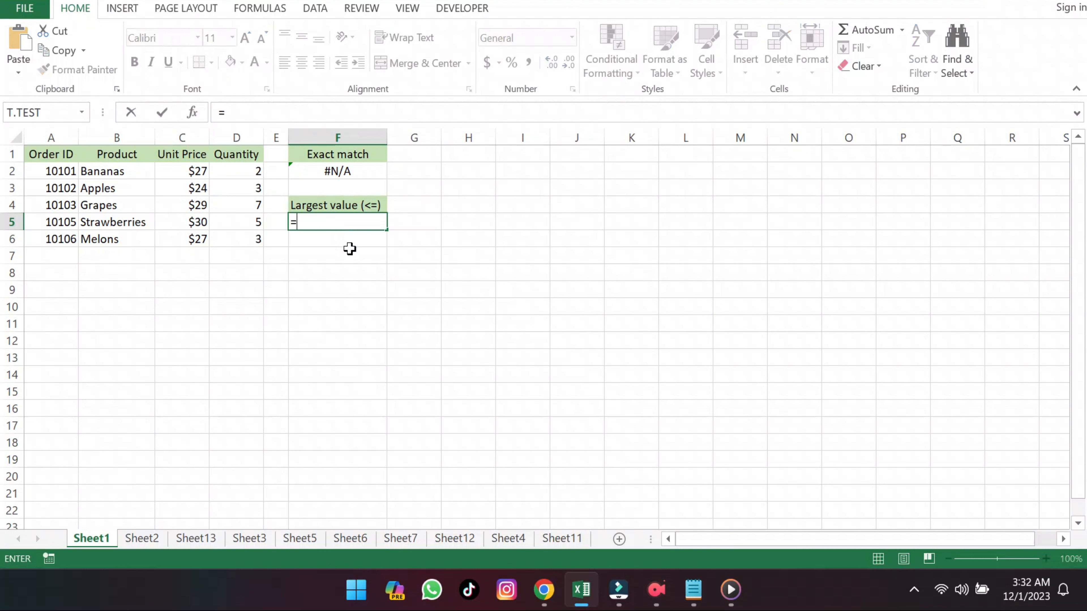
pyautogui.write('MATCH(')
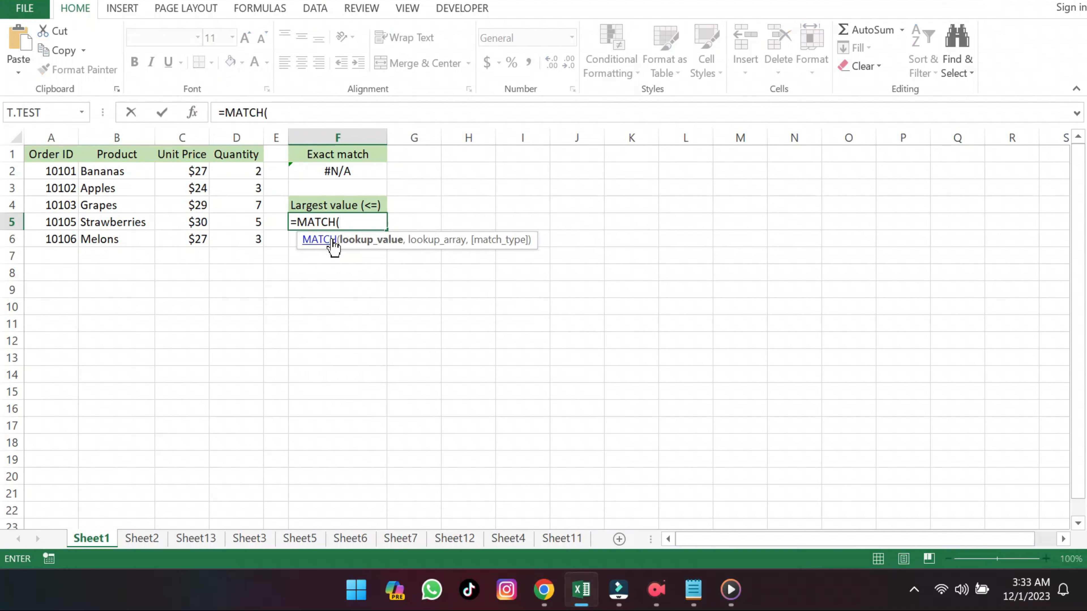
pyautogui.write('10104,')
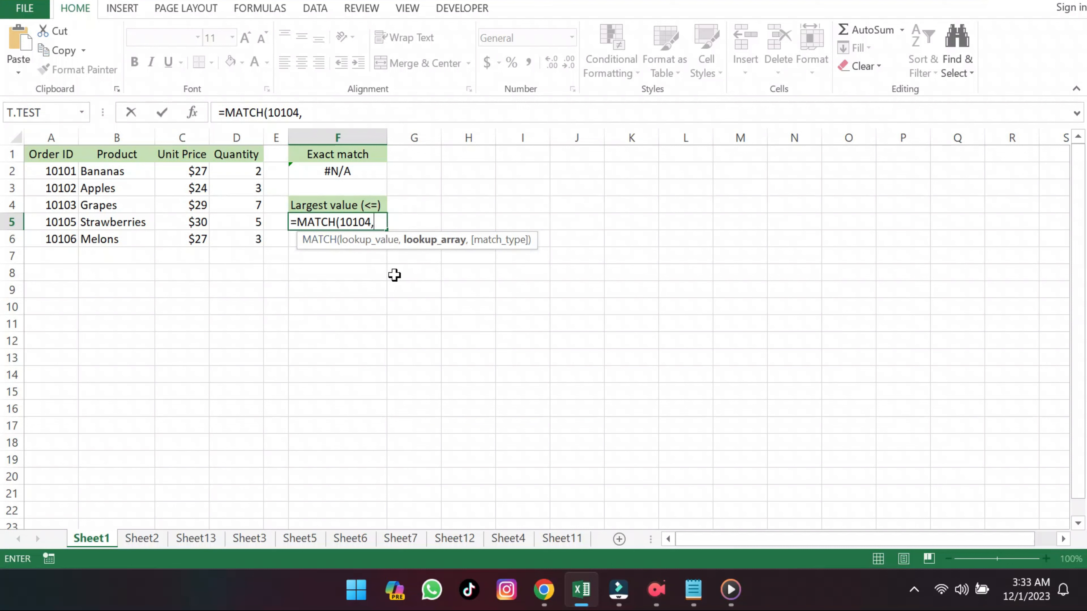
pyautogui.moveTo(66, 176); pyautogui.dragTo(59, 243)
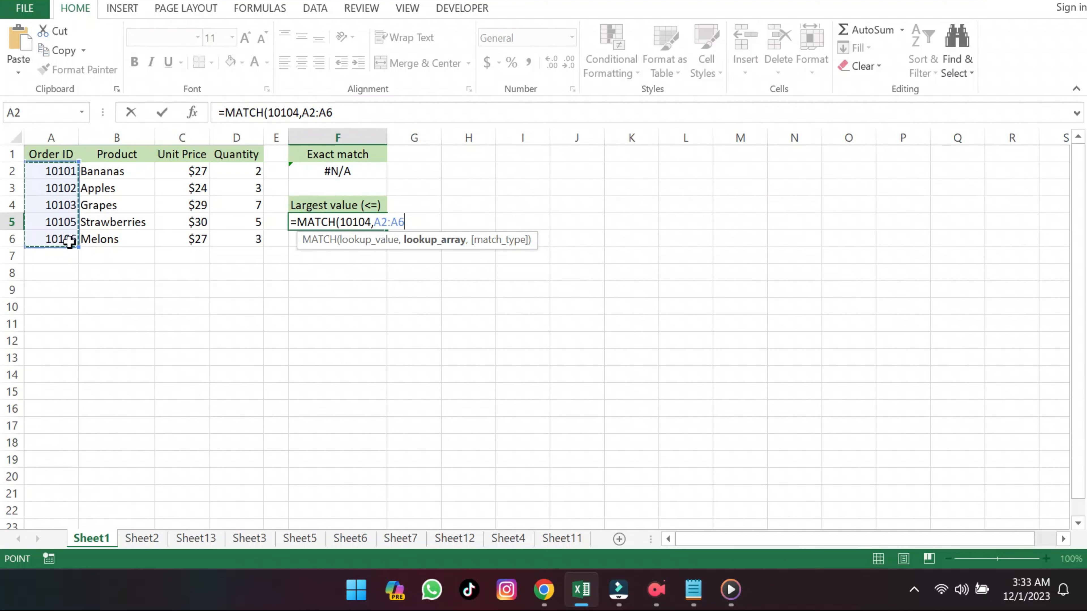
pyautogui.write(',')
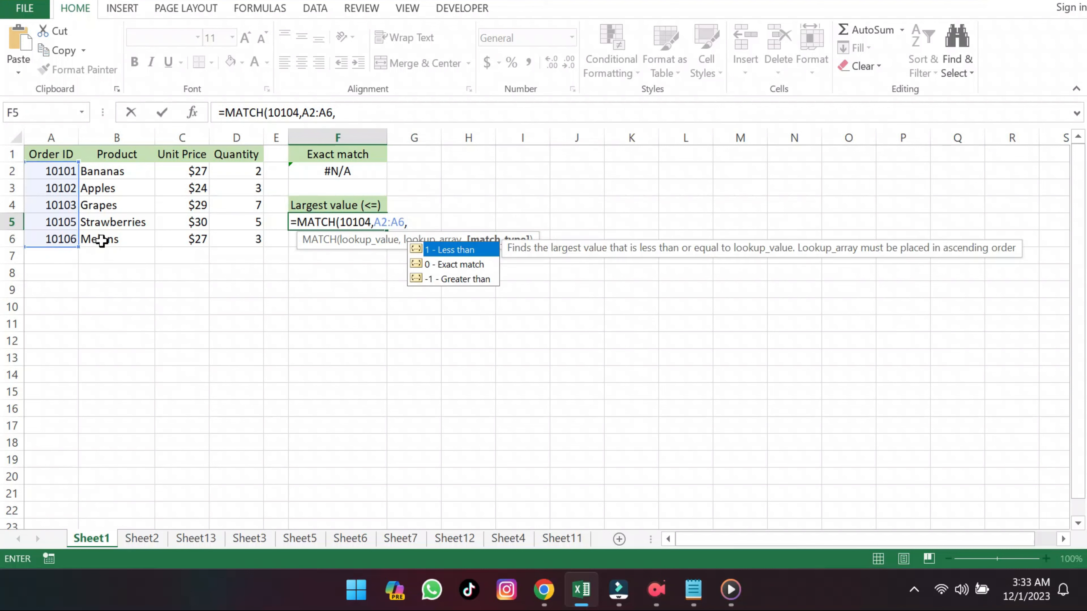
pyautogui.write('1')
pyautogui.write(')')
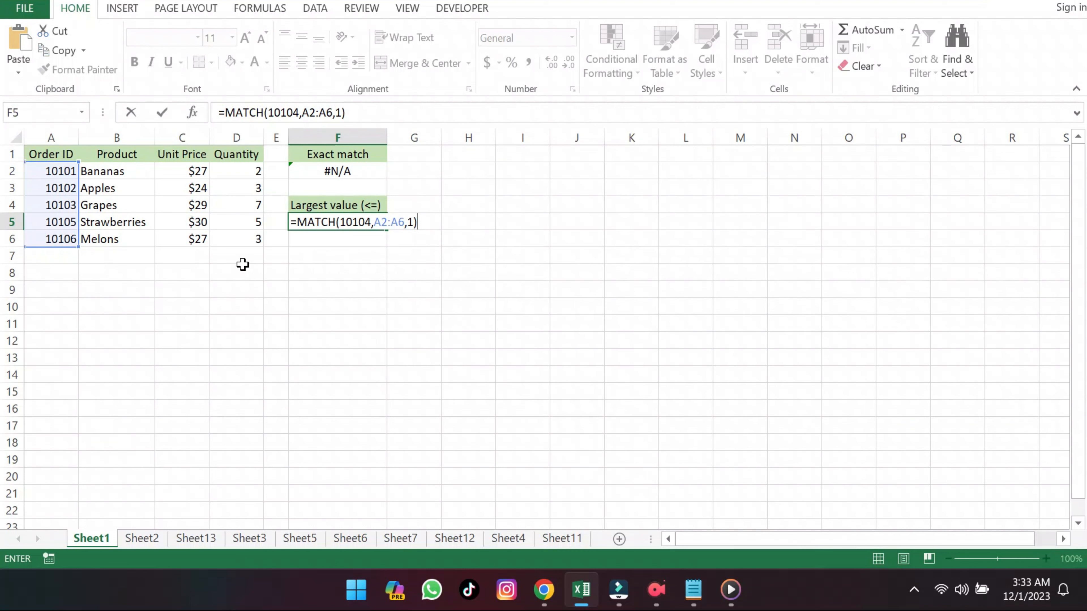
pyautogui.press('Return')
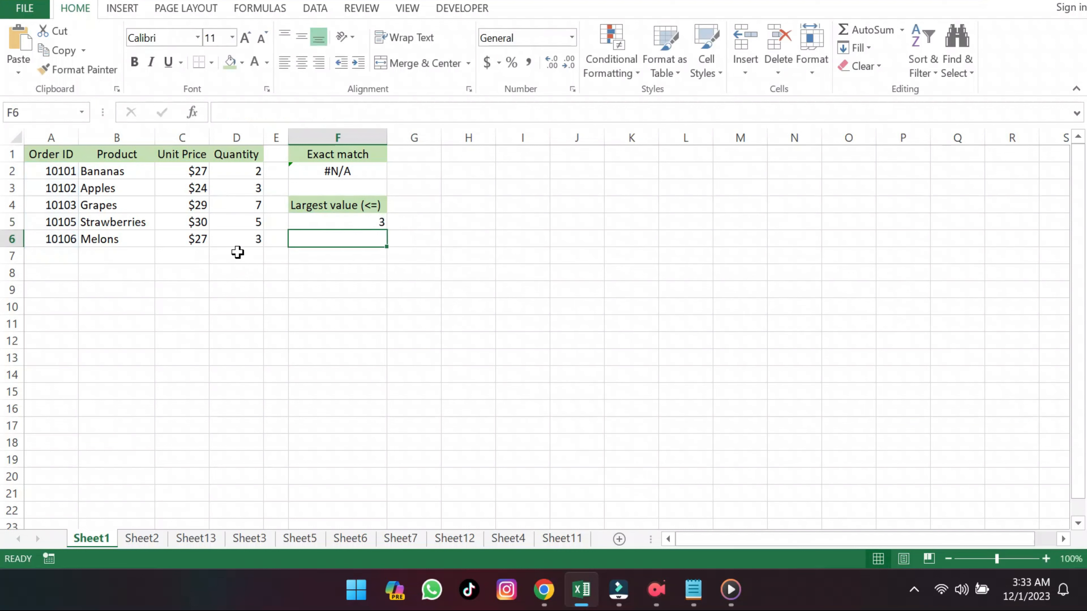
pyautogui.click(348, 218)
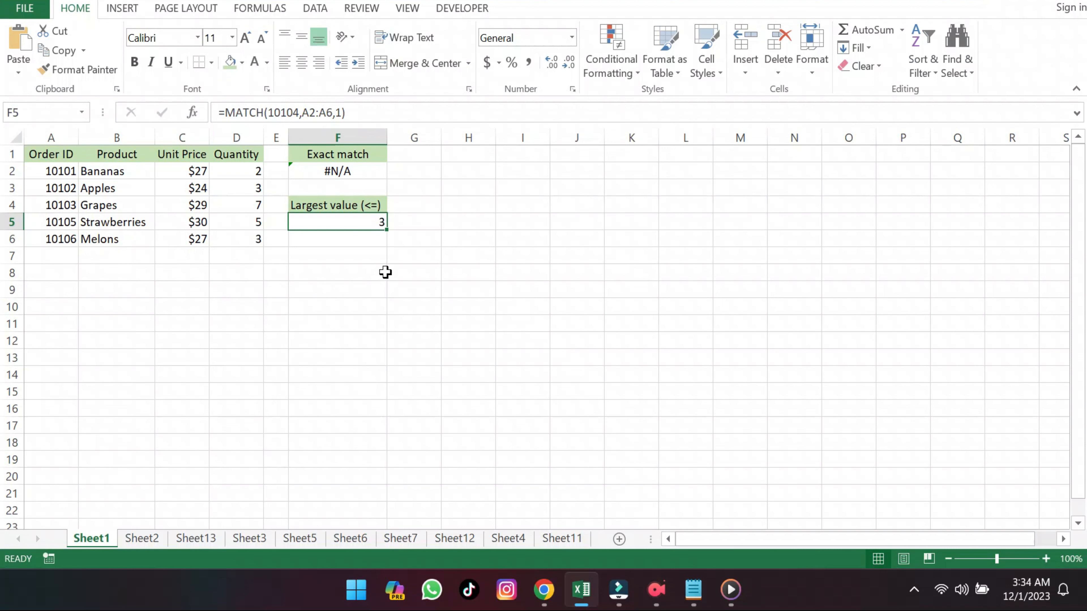
# - On Sheet2, enter a MATCH formula in F2 that looks up the order ID missing between Apples and Grapes in A2:A6 with match type -1
pyautogui.click(142, 538)
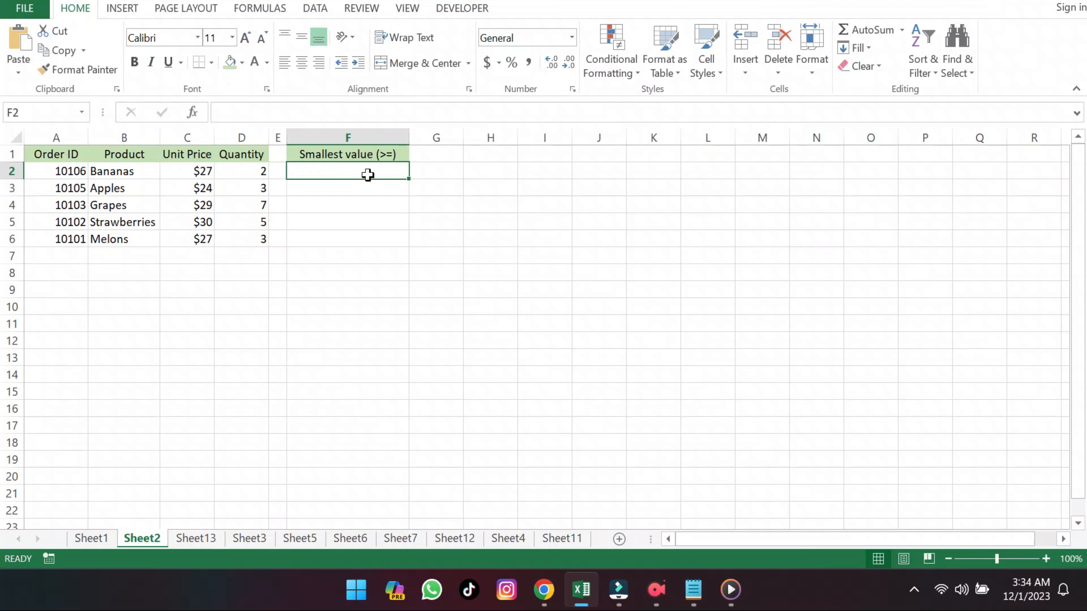
pyautogui.press('F2')
pyautogui.write('=MATCH(')
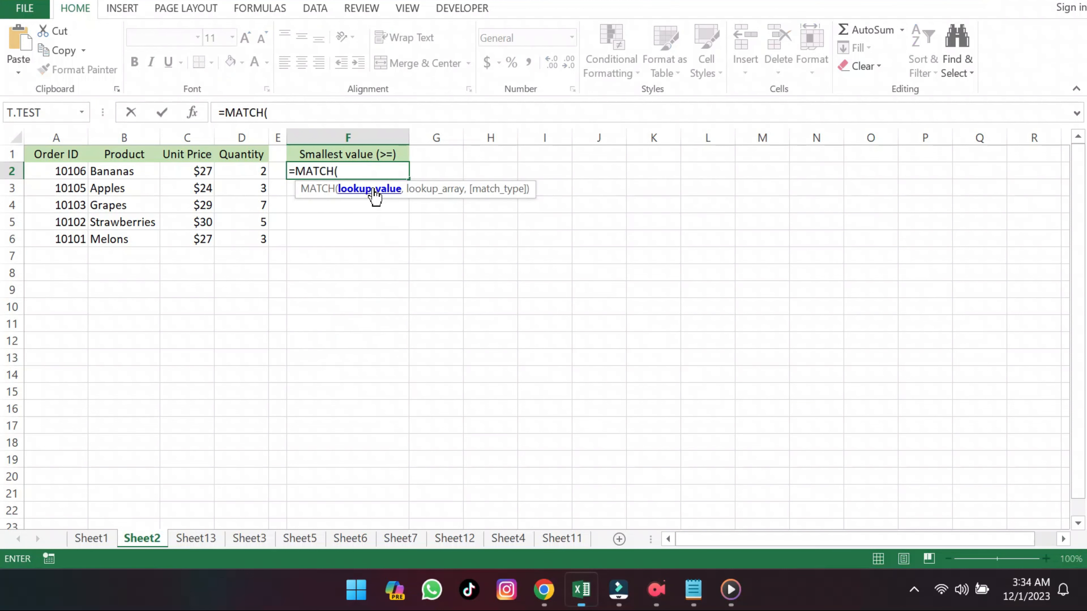
pyautogui.doubleClick(373, 189)
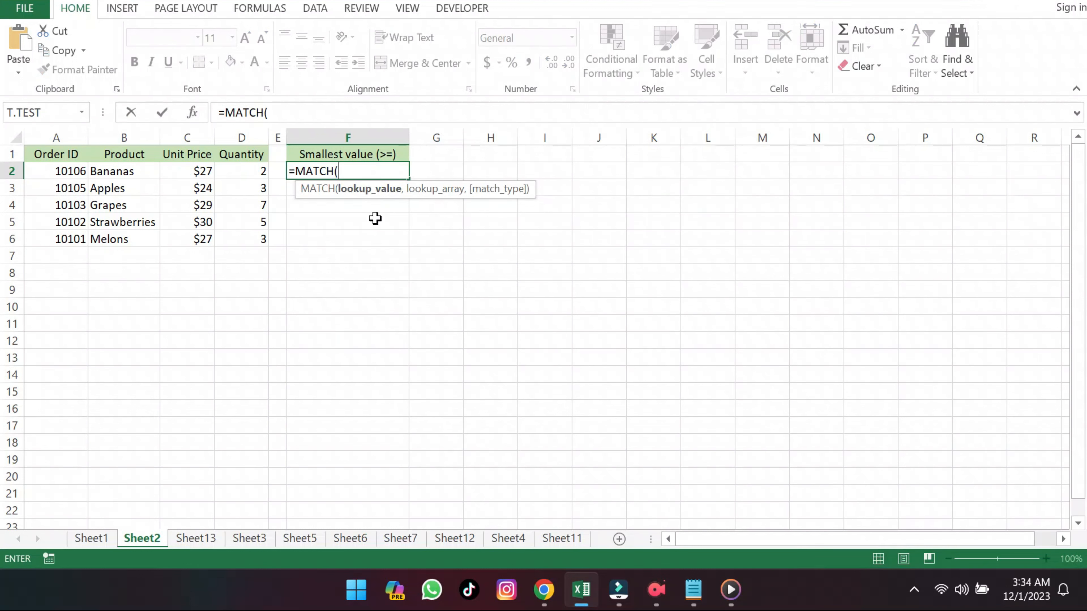
pyautogui.write('10104,')
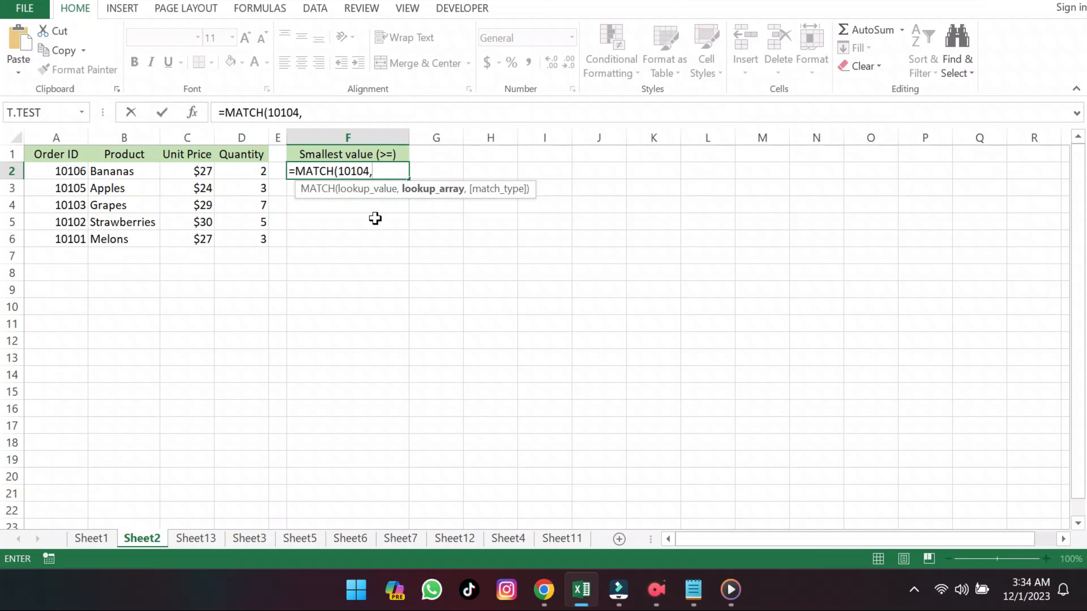
pyautogui.moveTo(74, 171); pyautogui.dragTo(78, 241)
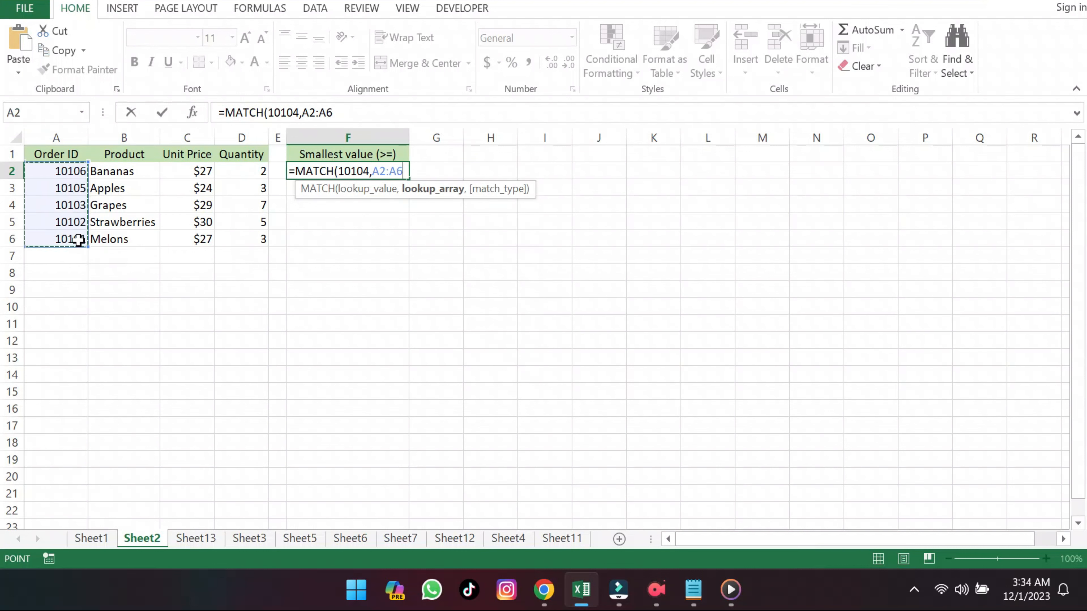
pyautogui.write(',')
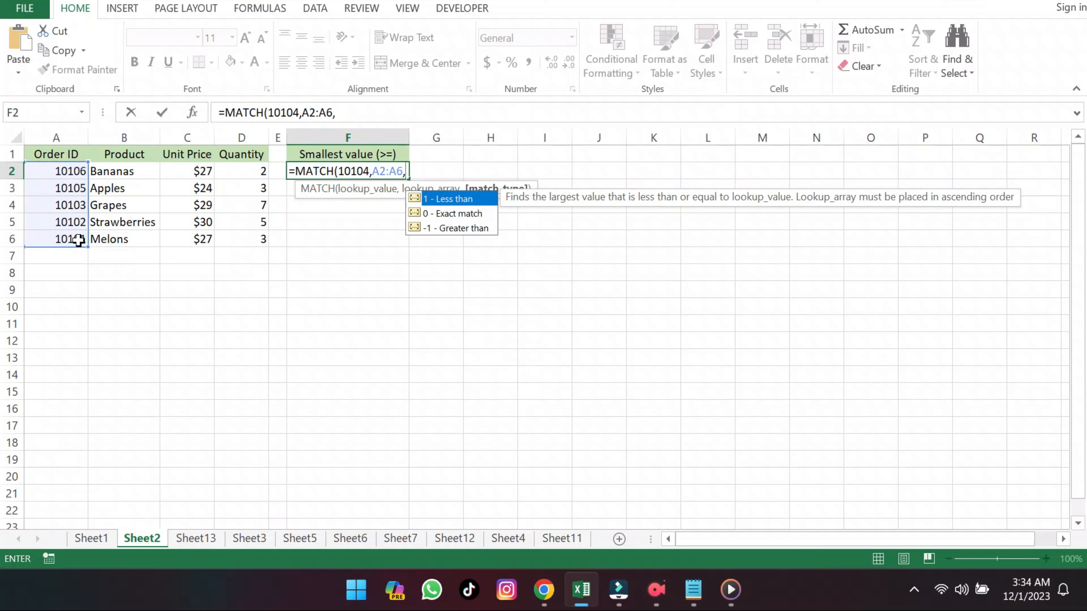
pyautogui.write('-1')
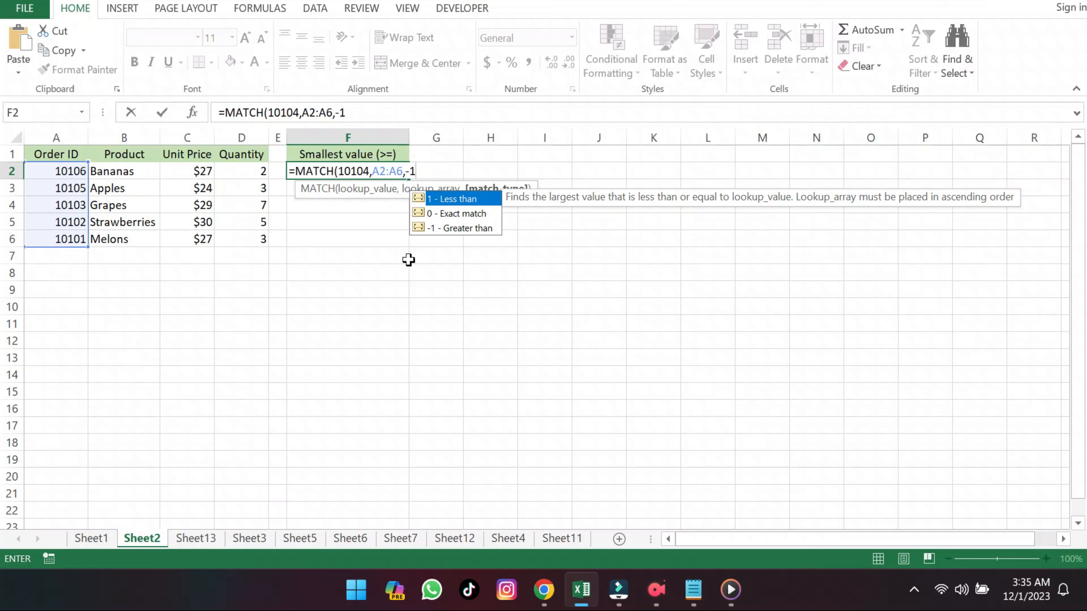
pyautogui.write(')')
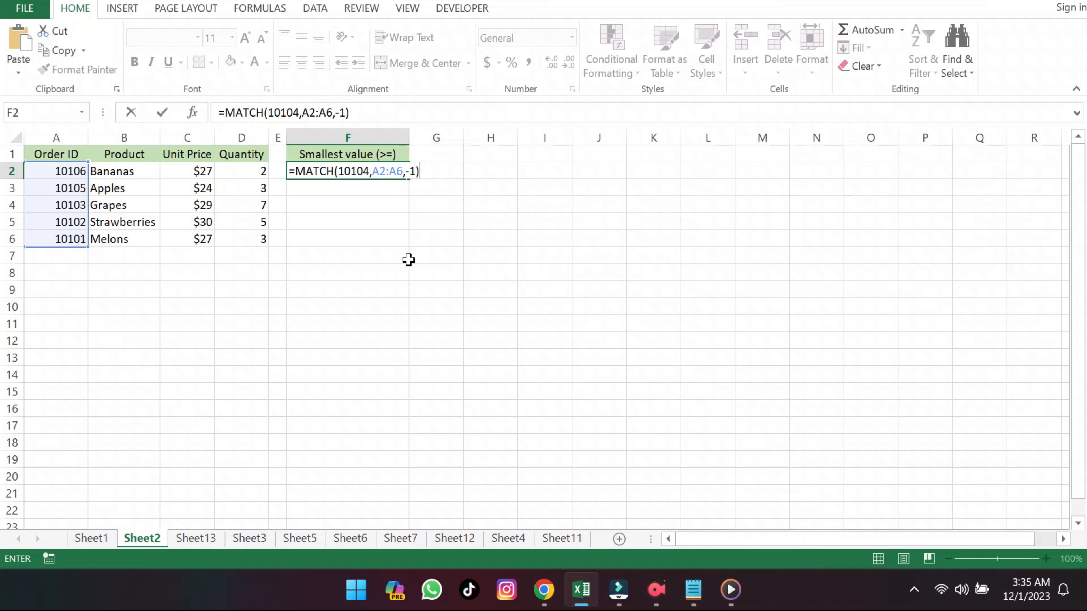
pyautogui.press('Return')
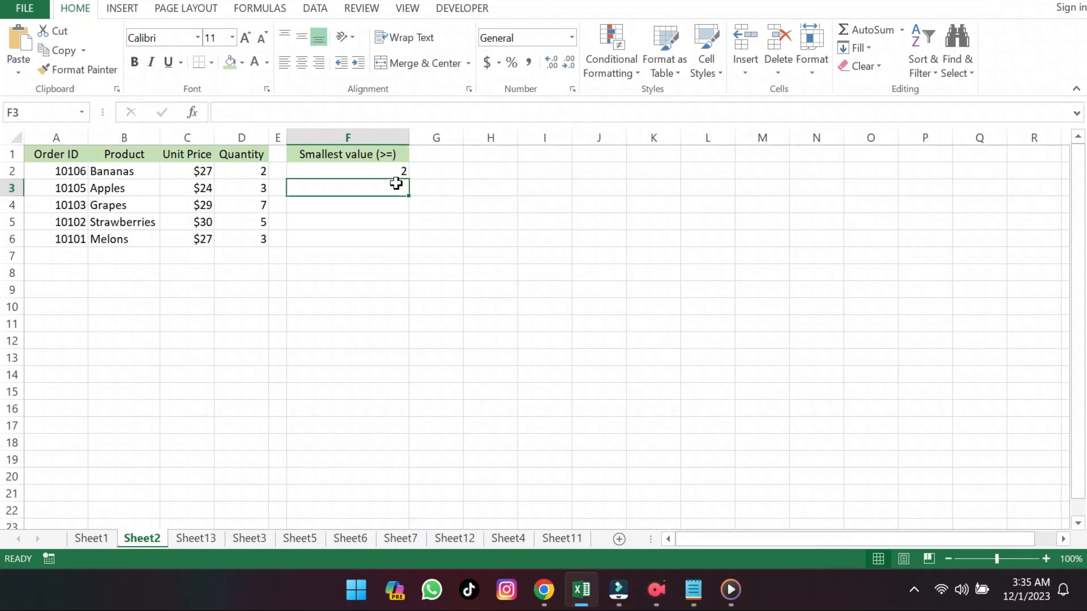
pyautogui.click(393, 172)
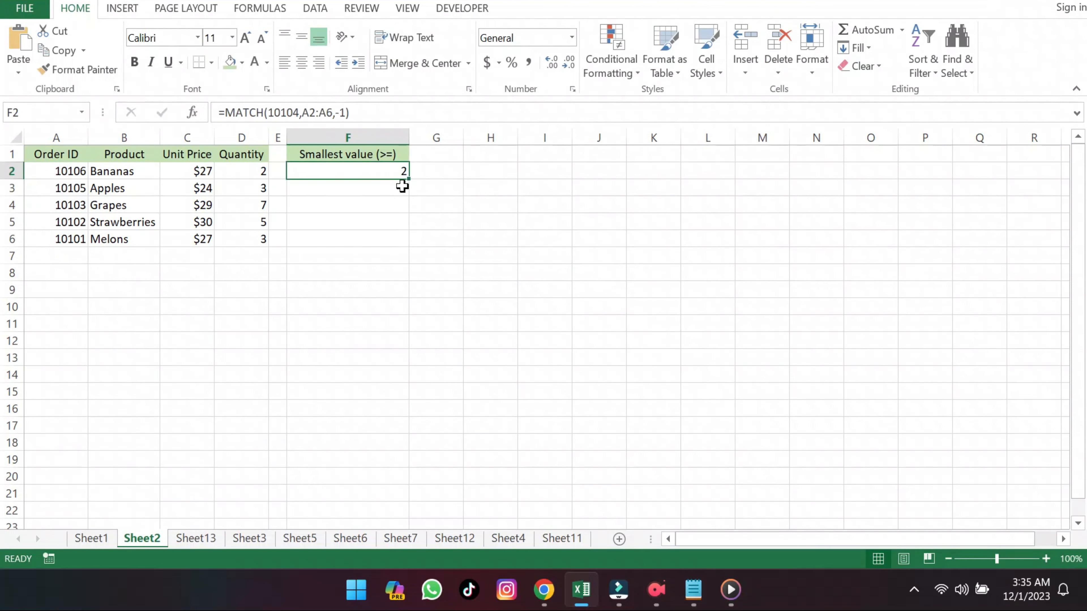